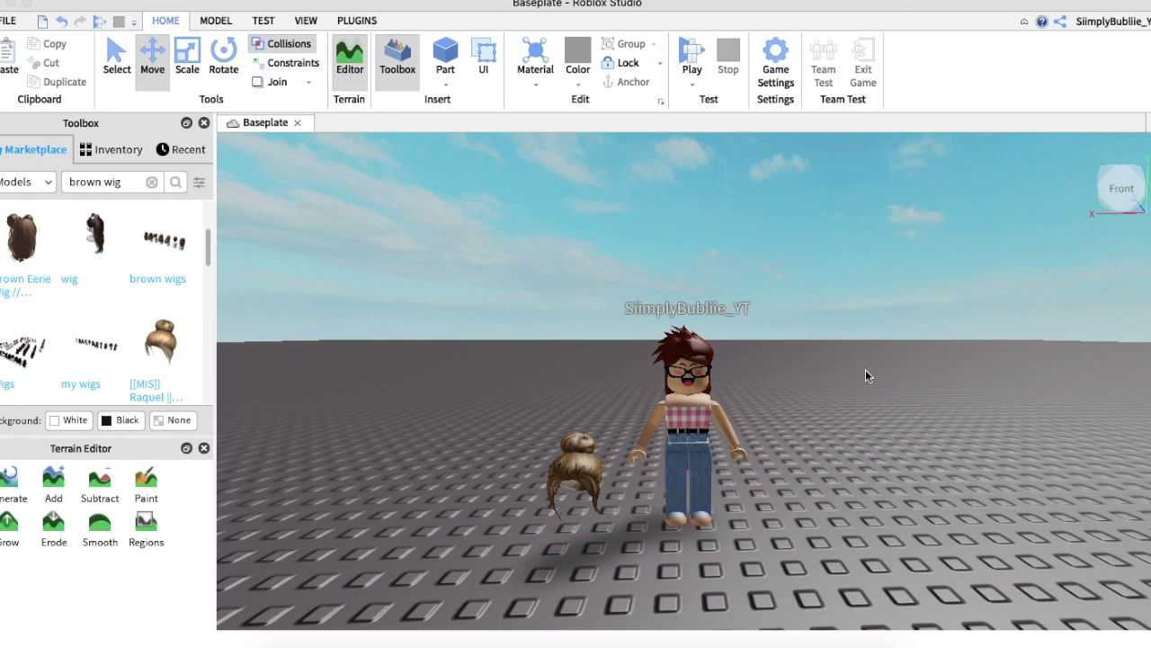
Step: Show the Explorer tree of Workspace objects with Alt+X beside the avatar and bun wig
{"action": "key", "text": "alt+x"}
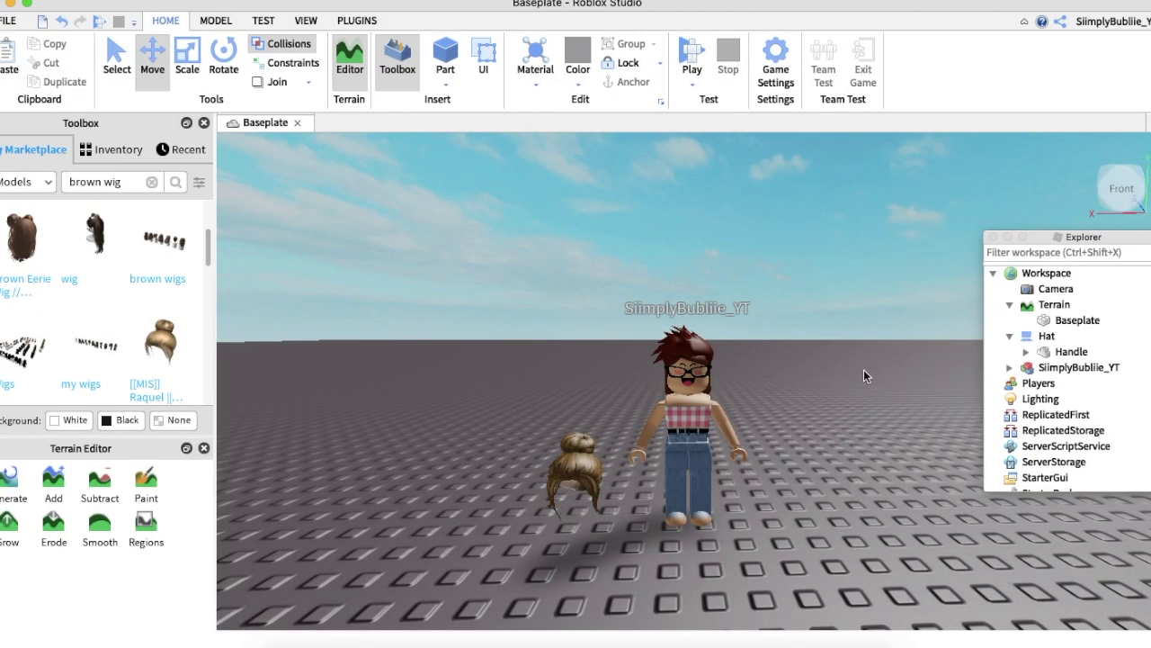
Step: Select the avatar, the wig's Handle and the Hat in Explorer and export the selection
{"action": "left_click", "coordinate": [565, 465]}
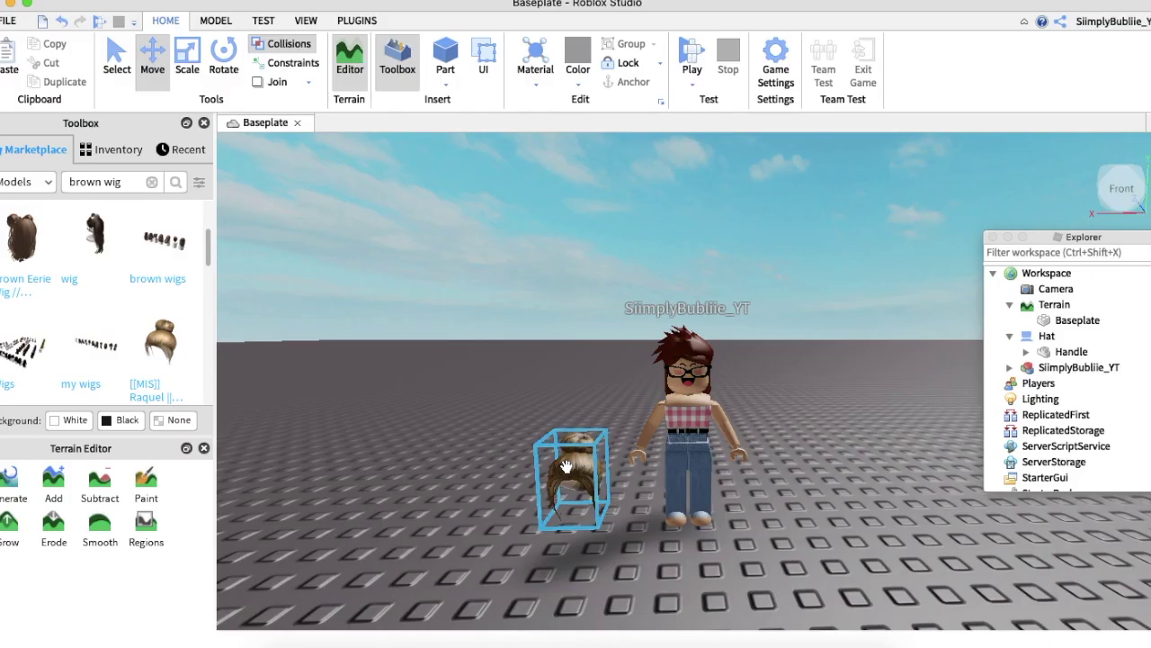
{"action": "left_click", "coordinate": [642, 358]}
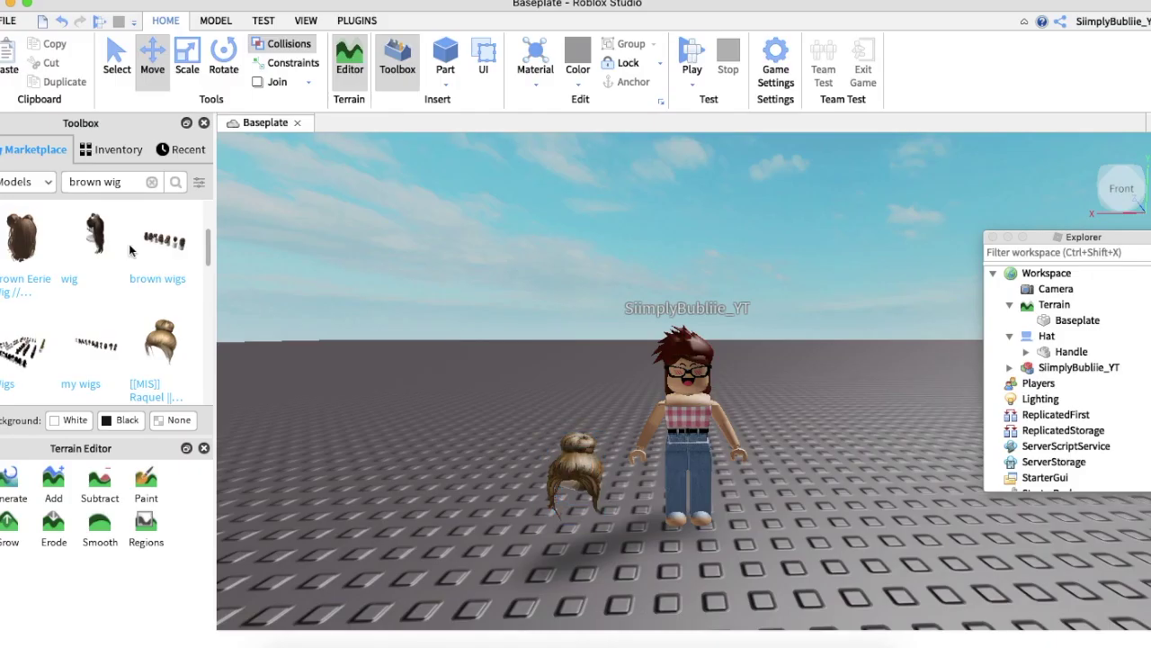
{"action": "scroll", "coordinate": [70, 258], "scroll_direction": "up", "scroll_amount": 3}
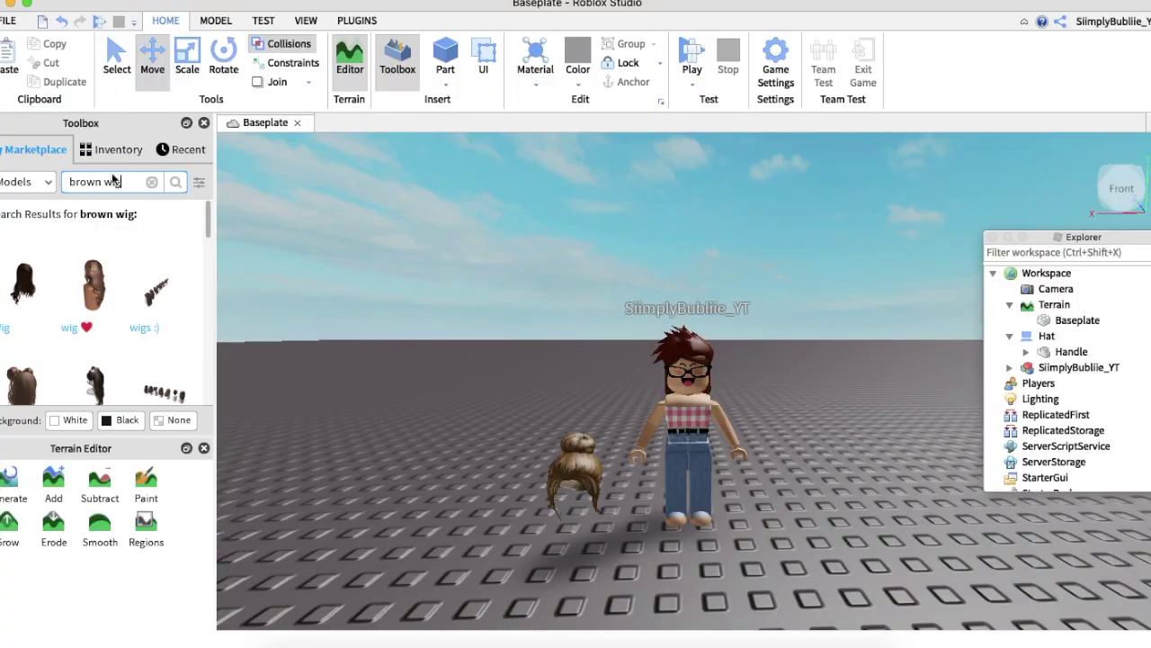
{"action": "left_click", "coordinate": [114, 183]}
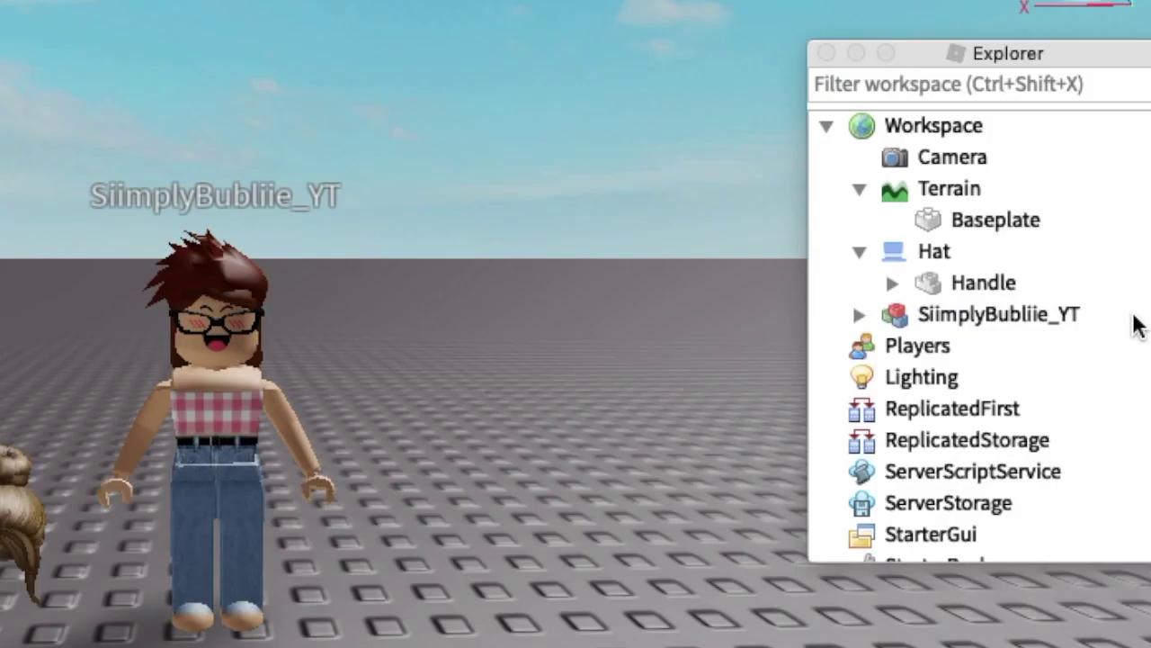
{"action": "left_click", "coordinate": [1115, 367]}
{"action": "left_click", "coordinate": [1135, 352], "text": "shift"}
{"action": "left_click", "coordinate": [1087, 261], "text": "shift"}
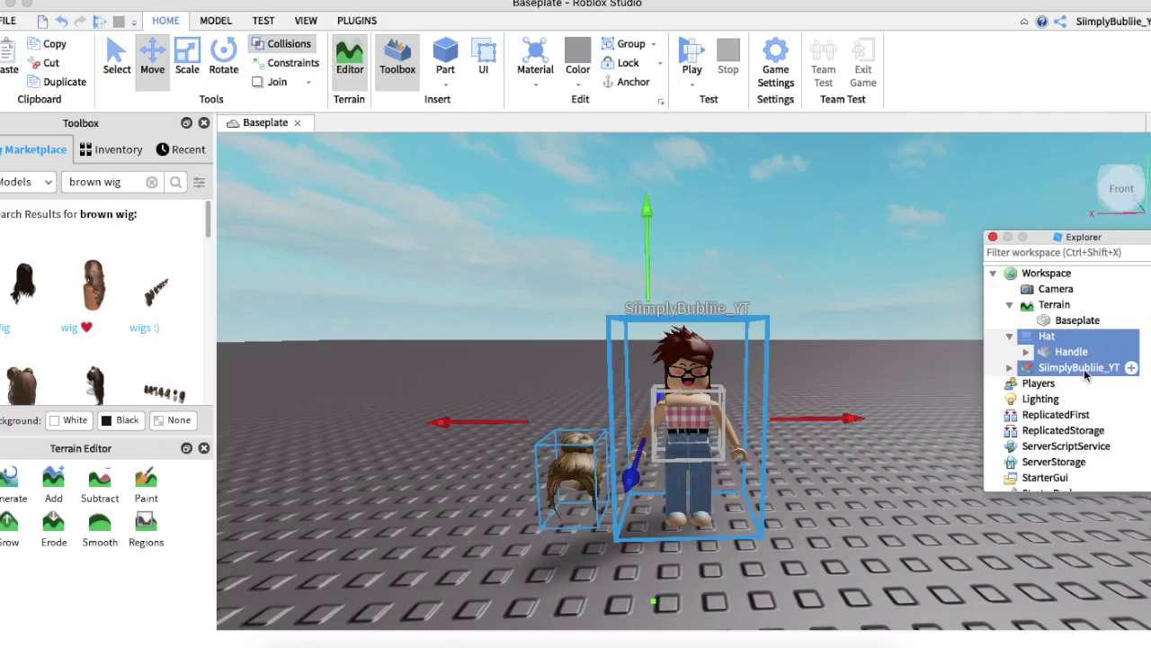
{"action": "right_click", "coordinate": [989, 310]}
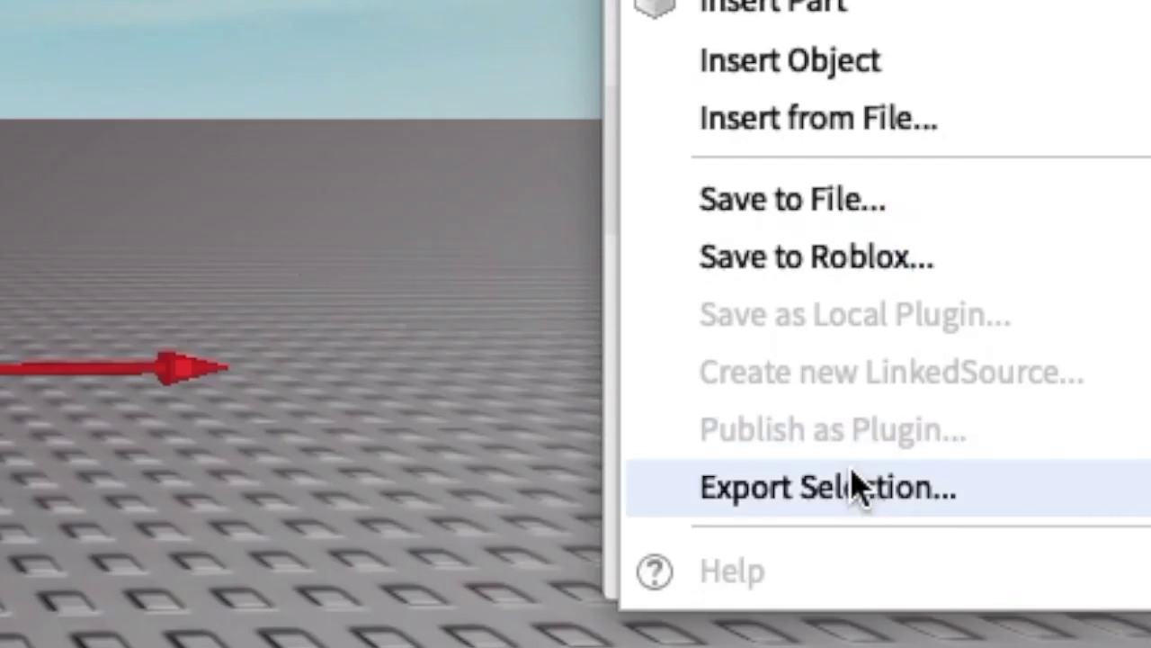
{"action": "left_click", "coordinate": [1047, 456]}
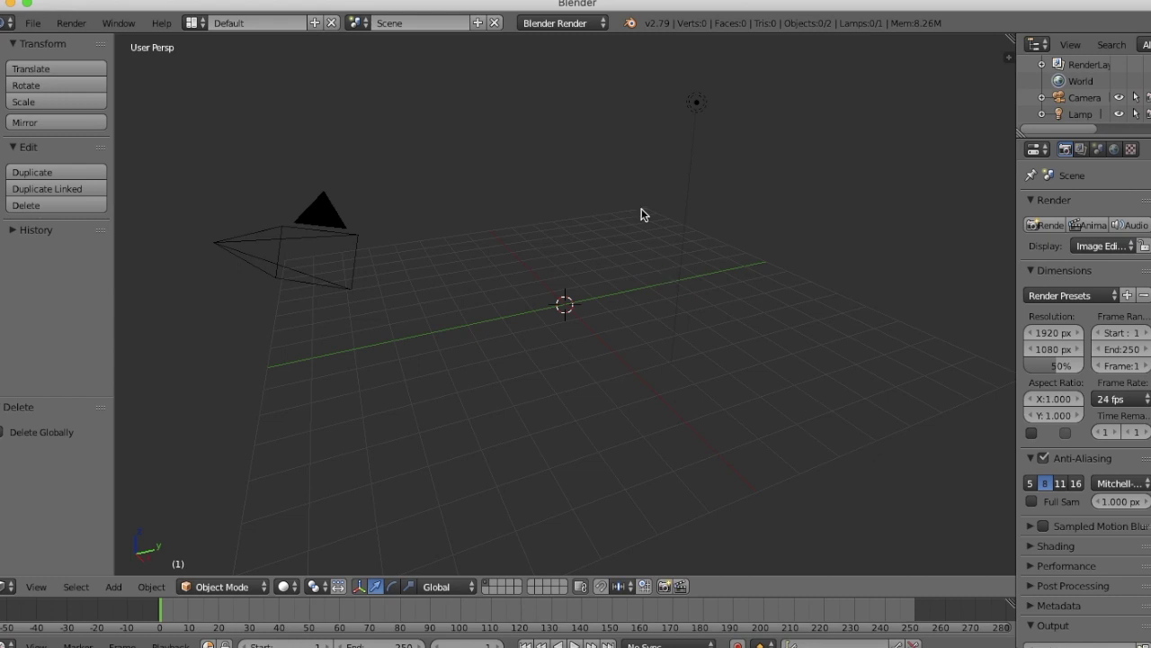
Step: Switch the render engine to Cycles and import the exported avatar Wavefront .obj file
{"action": "left_click", "coordinate": [557, 25]}
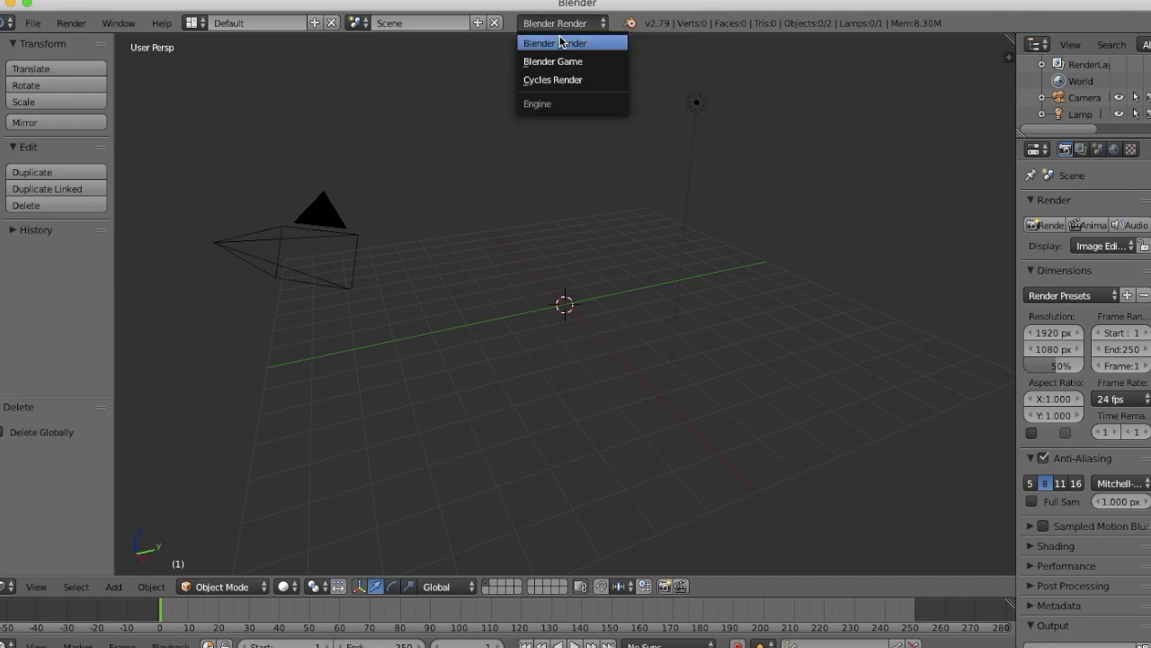
{"action": "left_click", "coordinate": [558, 82]}
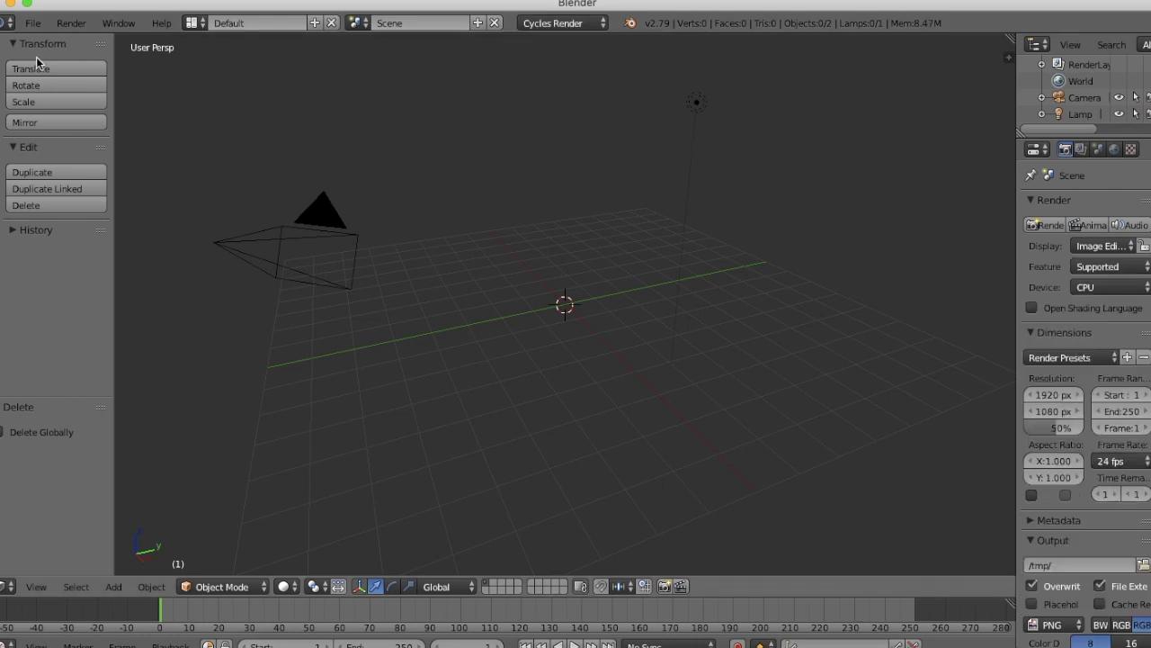
{"action": "left_click", "coordinate": [32, 24]}
{"action": "mouse_move", "coordinate": [114, 346]}
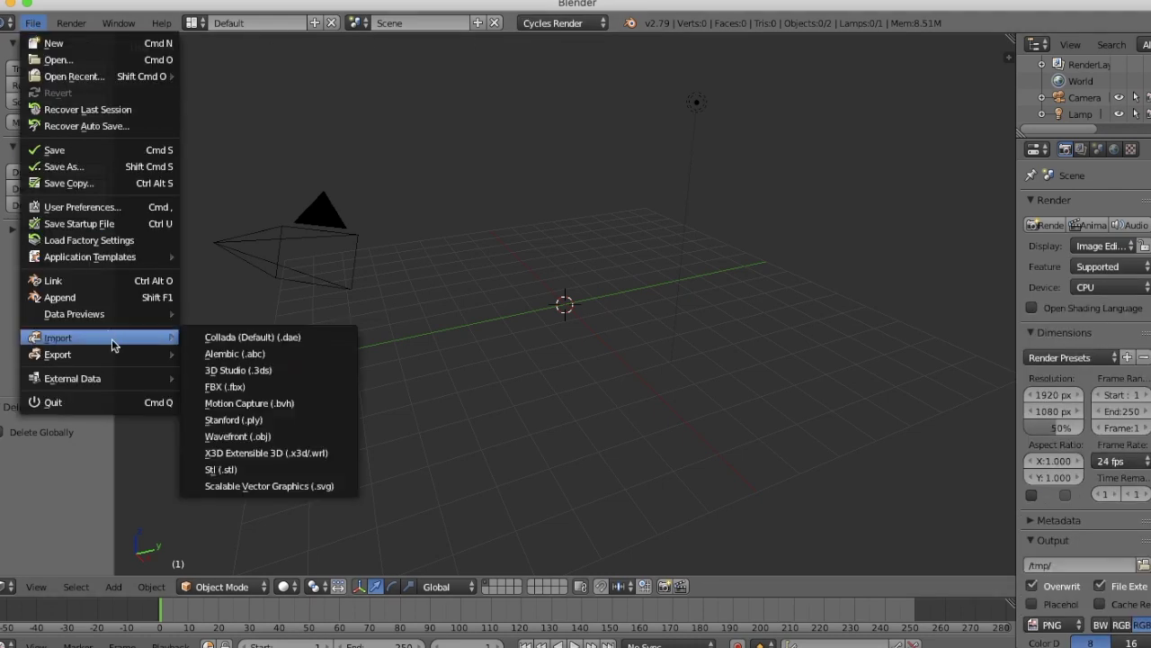
{"action": "left_click", "coordinate": [268, 438]}
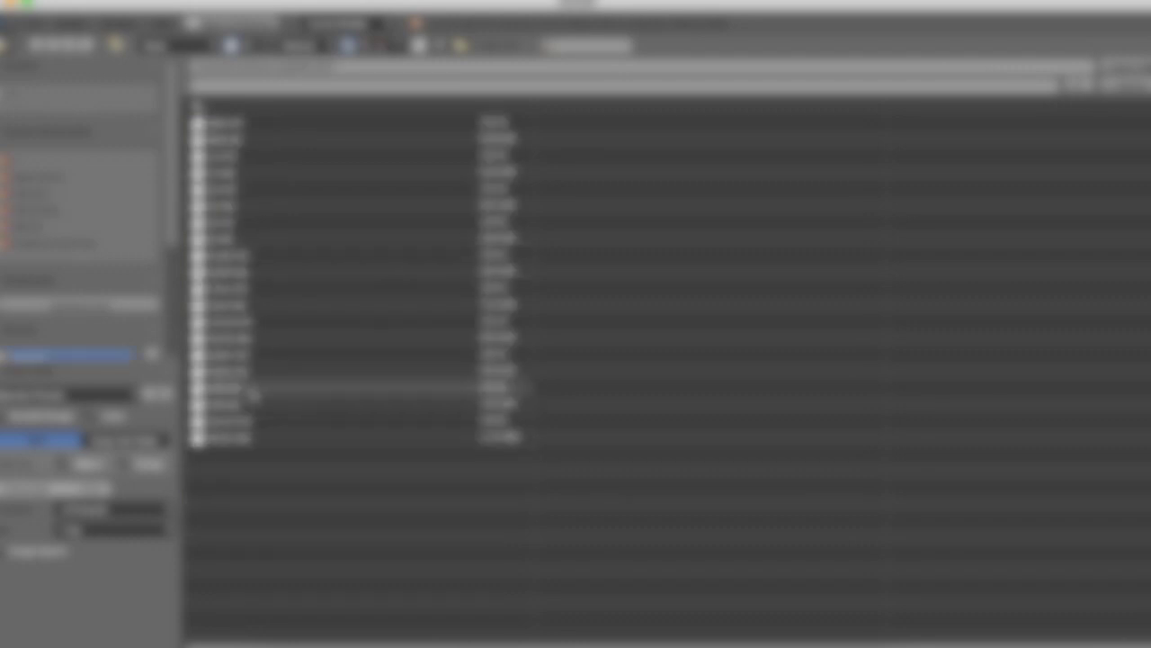
{"action": "double_click", "coordinate": [252, 437]}
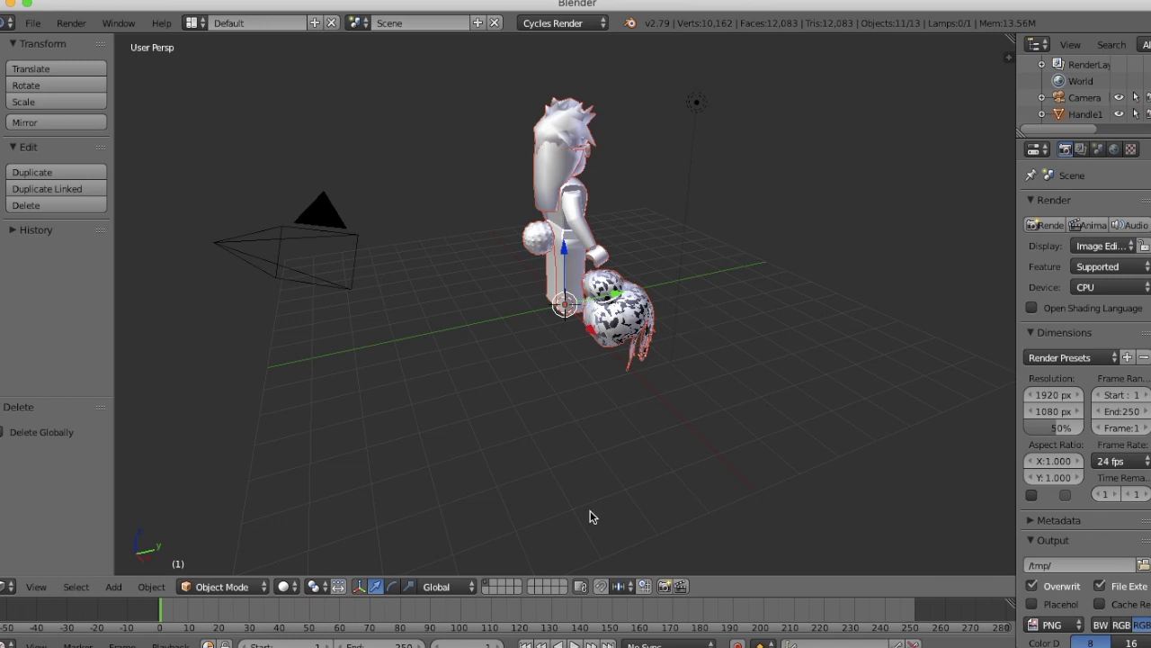
Step: Set viewport shading to Material and enable Ambient Occlusion in the World settings
{"action": "left_click", "coordinate": [286, 586]}
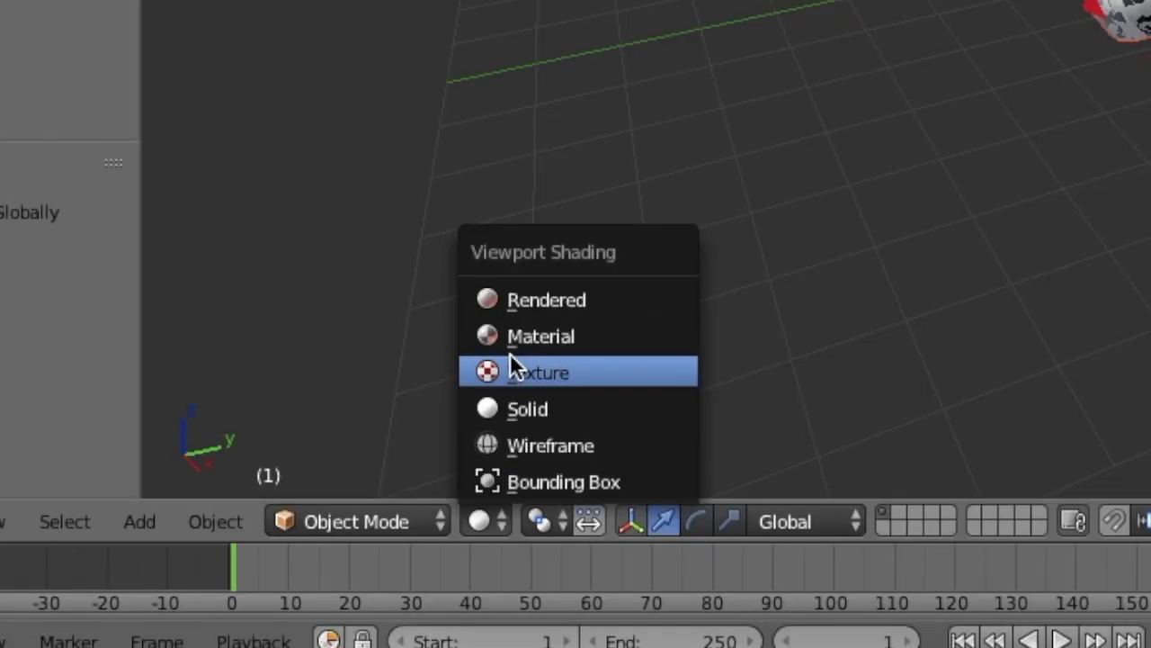
{"action": "left_click", "coordinate": [509, 339]}
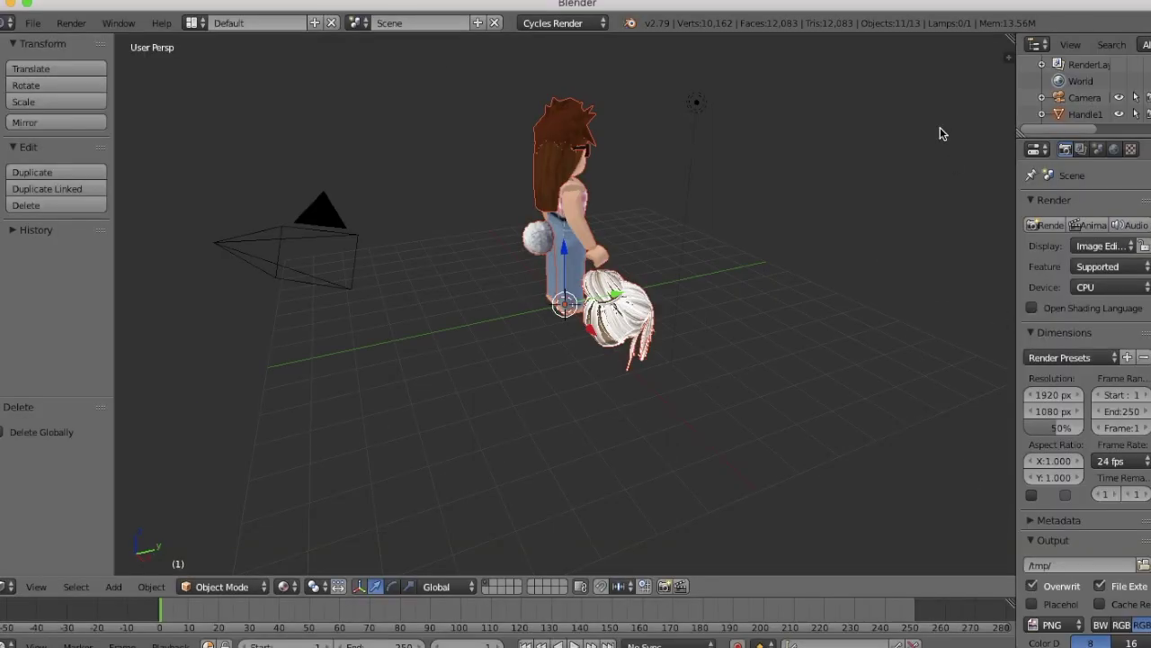
{"action": "scroll", "coordinate": [1067, 268], "scroll_direction": "down", "scroll_amount": 5}
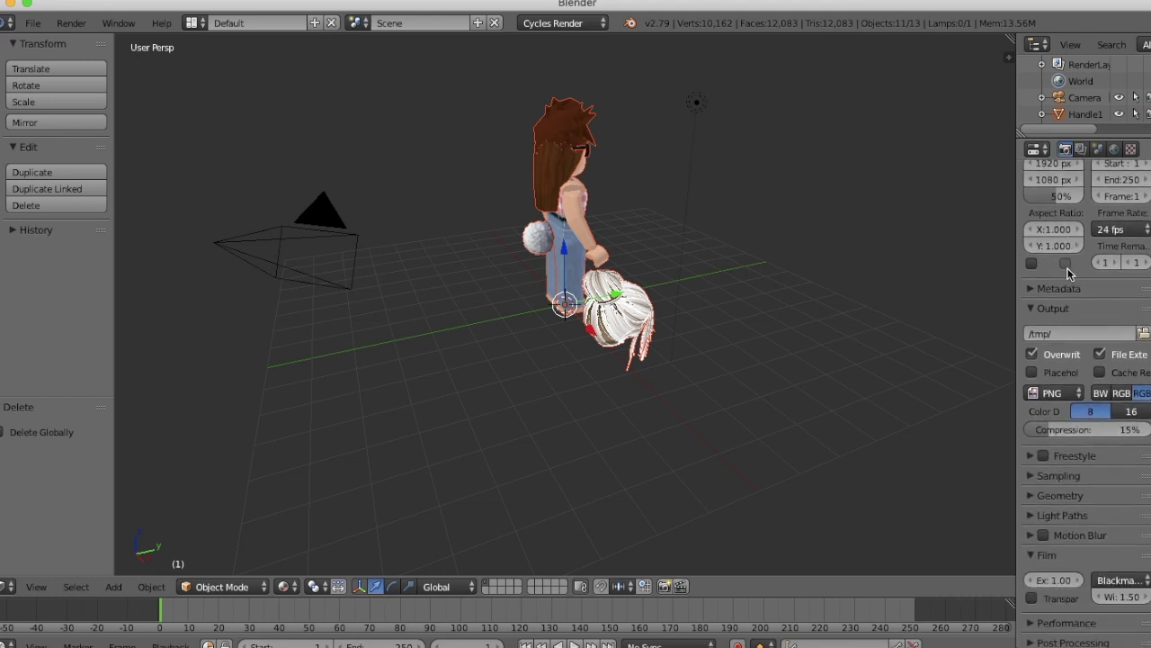
{"action": "scroll", "coordinate": [1067, 268], "scroll_direction": "up", "scroll_amount": 5}
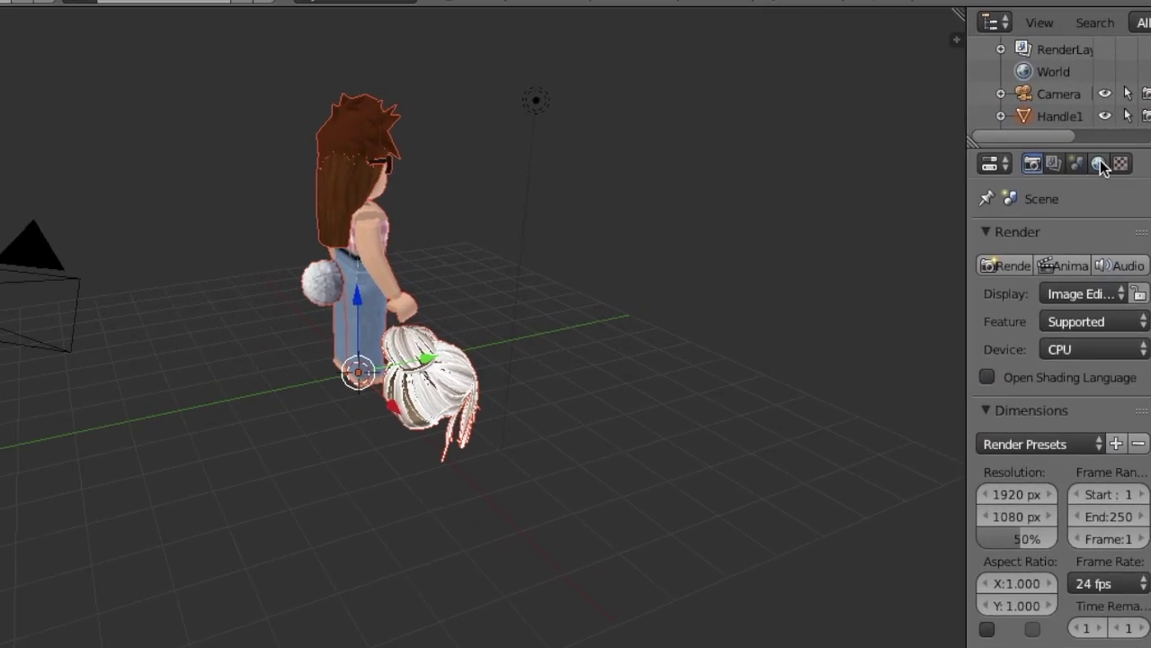
{"action": "left_click", "coordinate": [1079, 180]}
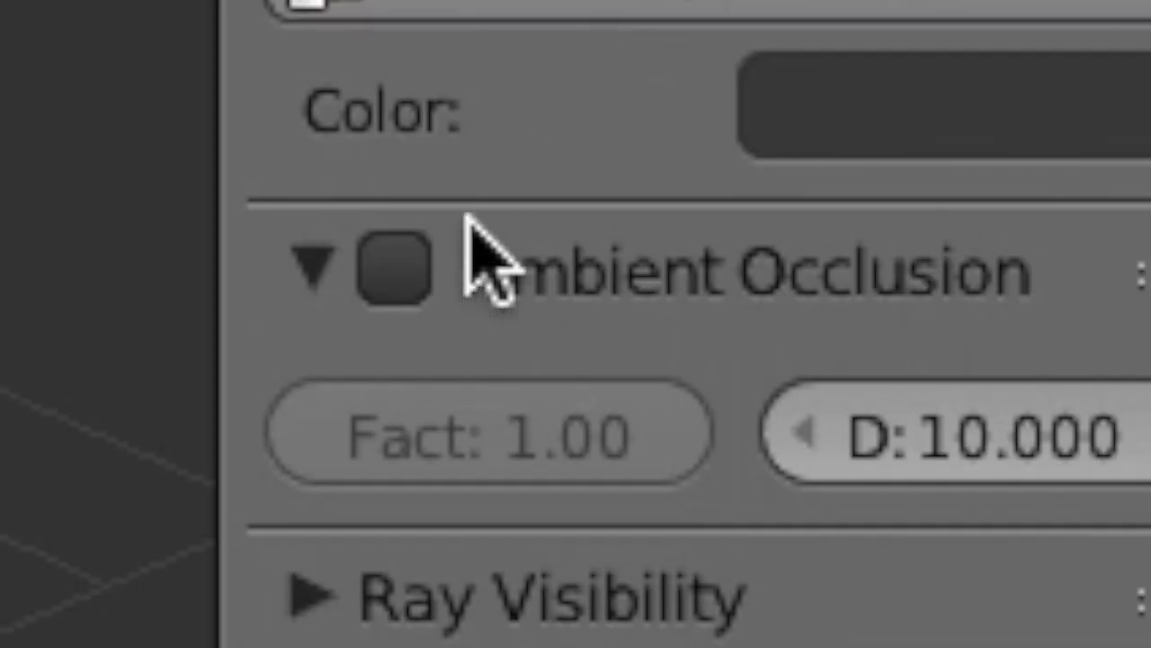
{"action": "left_click", "coordinate": [395, 270]}
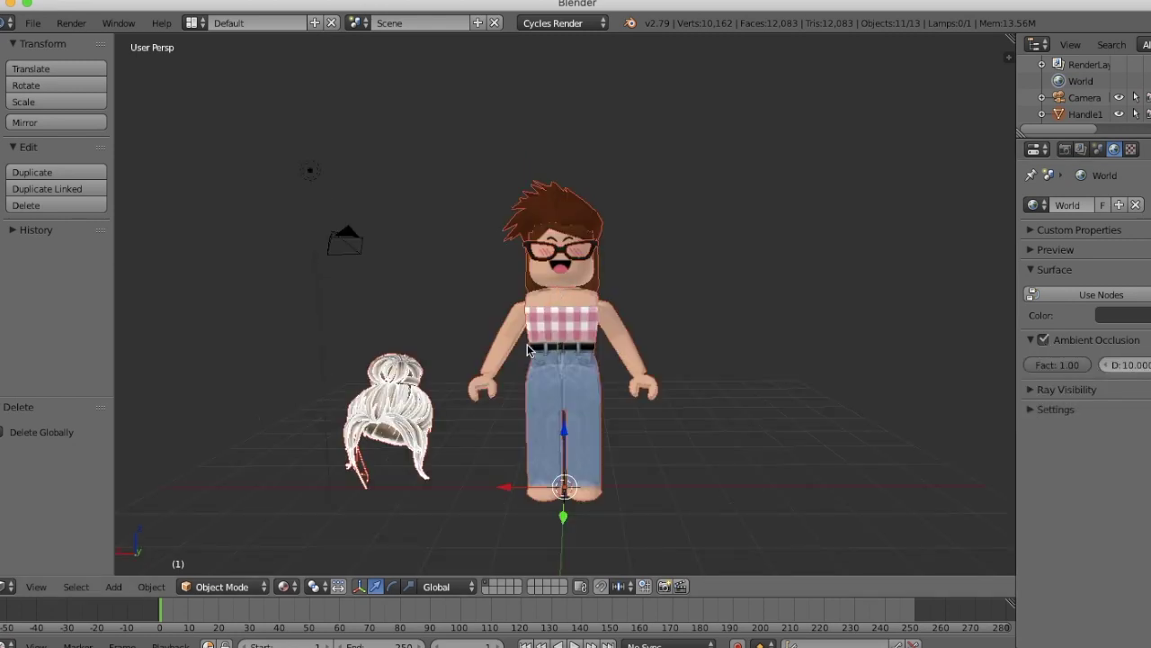
Step: Delete the avatar's original brown hair
{"action": "right_click", "coordinate": [568, 216]}
{"action": "key", "text": "x"}
{"action": "left_click", "coordinate": [566, 268]}
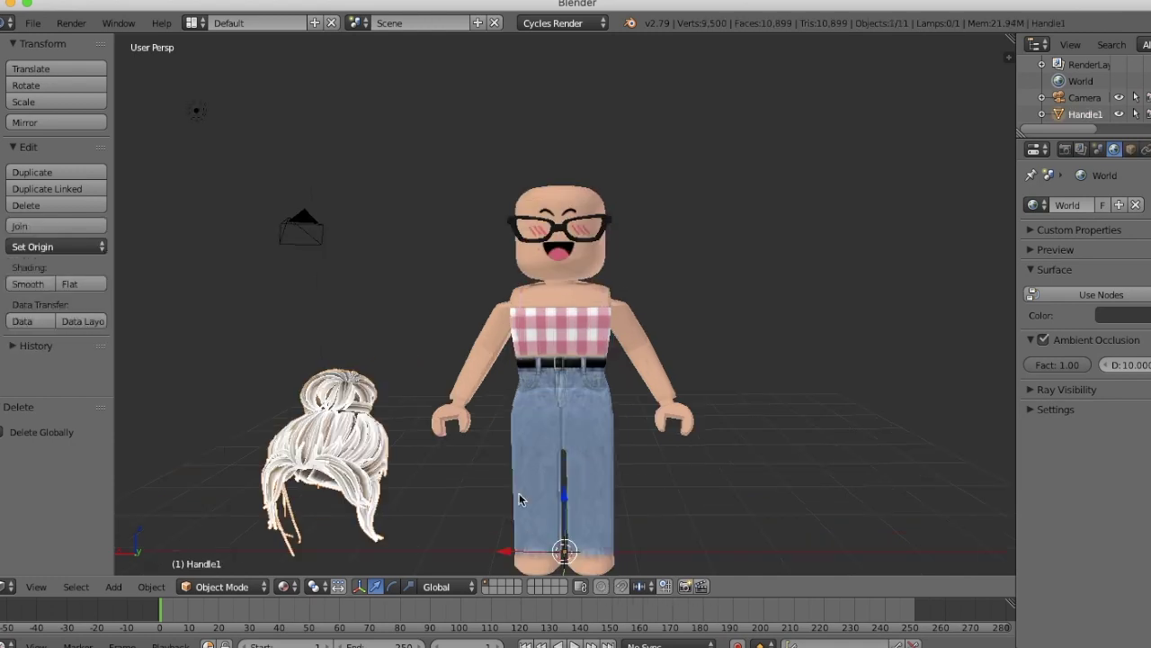
Step: Position the white bun wig on the avatar's head along Z and Y, then view through the camera
{"action": "key", "text": "g"}
{"action": "left_click", "coordinate": [689, 506]}
{"action": "key", "text": "g"}
{"action": "key", "text": "z"}
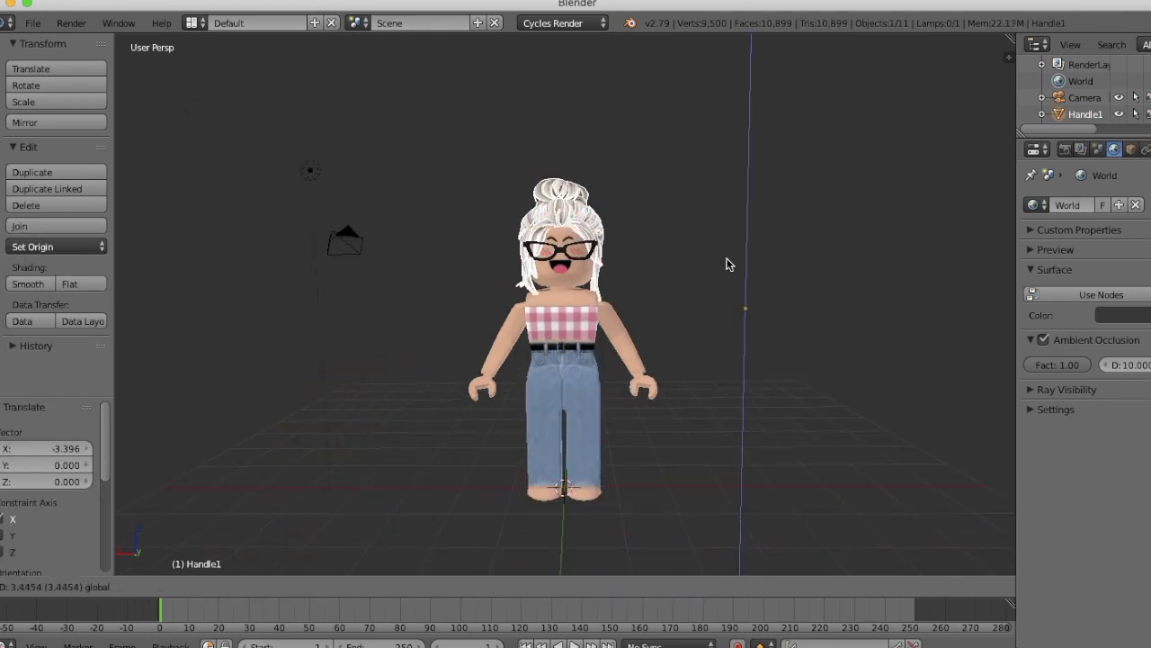
{"action": "left_click", "coordinate": [726, 262]}
{"action": "key", "text": "g"}
{"action": "key", "text": "z"}
{"action": "key", "text": "y"}
{"action": "left_click", "coordinate": [745, 304]}
{"action": "key", "text": "g"}
{"action": "key", "text": "z"}
{"action": "left_click", "coordinate": [747, 270]}
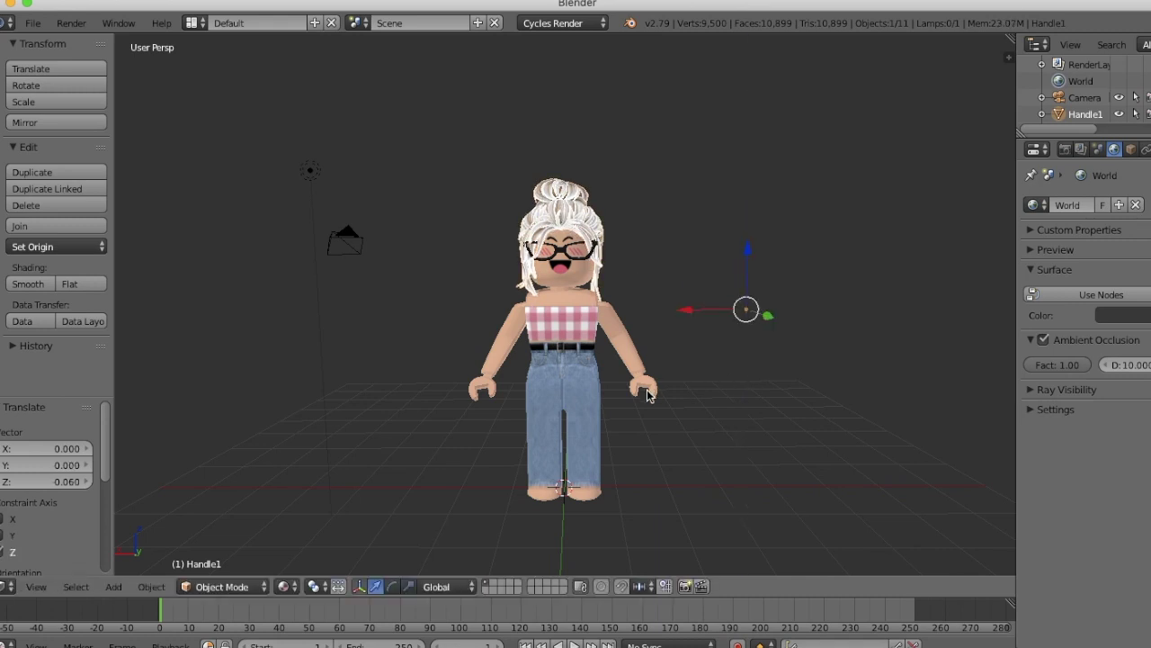
{"action": "left_click", "coordinate": [45, 589]}
{"action": "left_click", "coordinate": [38, 589]}
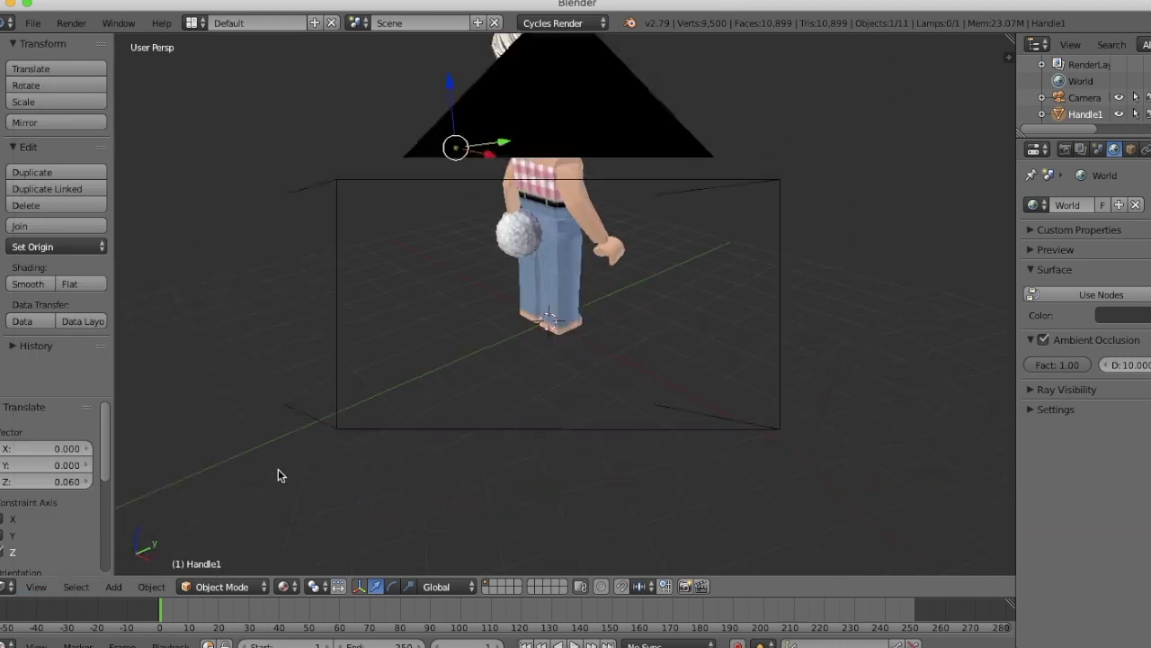
Step: Walk-navigate the camera around so it faces the avatar
{"action": "key", "text": "shift+f"}
{"action": "key", "text": "d"}
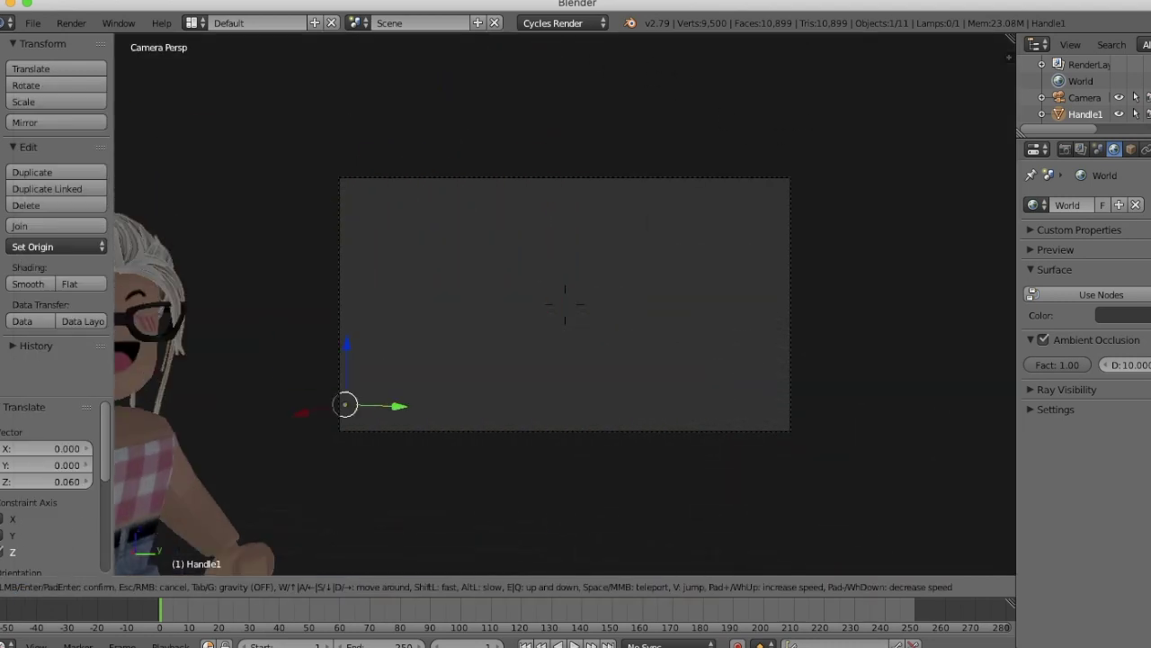
{"action": "key", "text": "Return"}
{"action": "left_click", "coordinate": [1065, 149]}
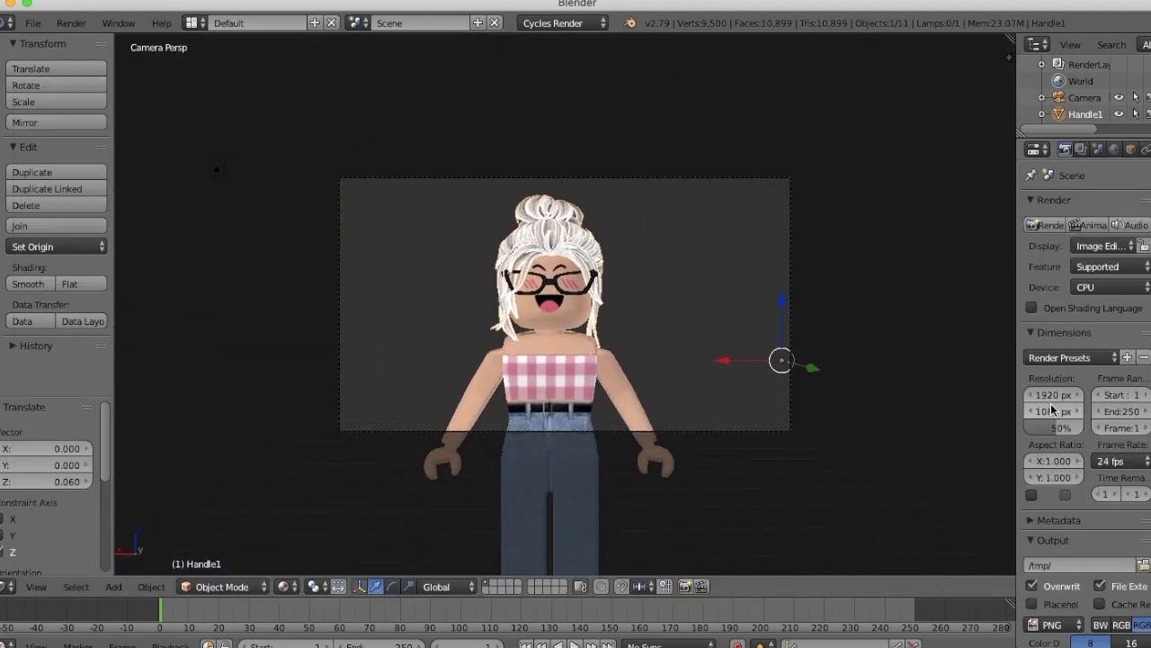
Step: Set the render resolution to 1000 × 1000 px for a square frame
{"action": "left_click", "coordinate": [1056, 398]}
{"action": "type", "text": "1"}
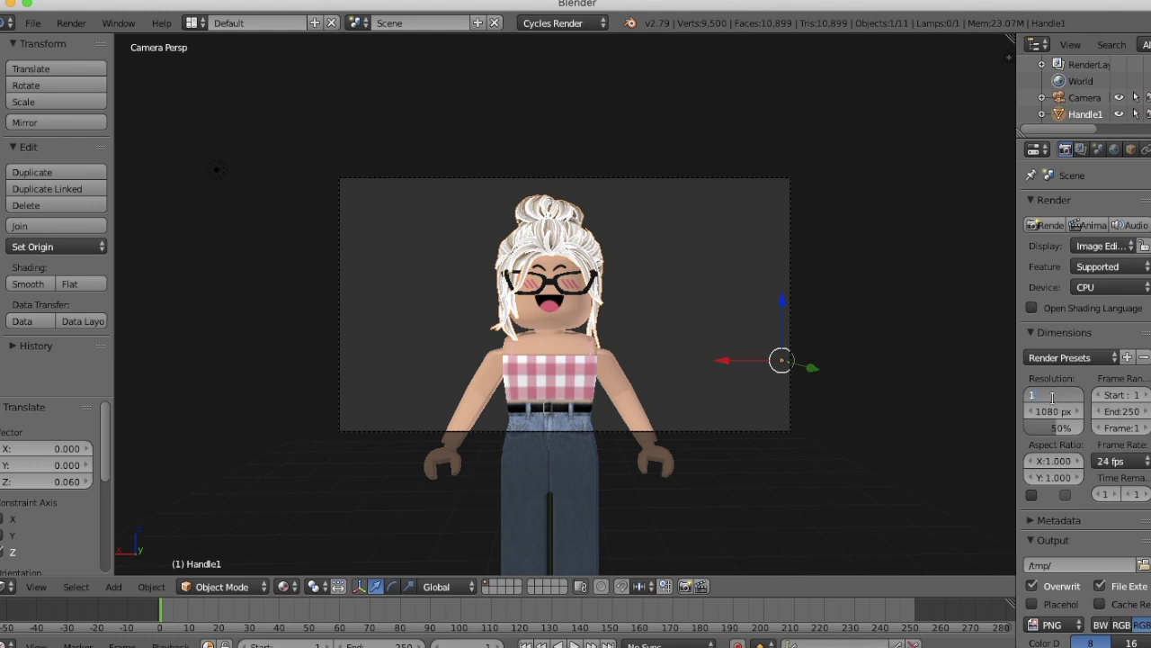
{"action": "type", "text": "000"}
{"action": "key", "text": "Return"}
{"action": "left_click", "coordinate": [1053, 411]}
{"action": "type", "text": "1000"}
{"action": "key", "text": "Return"}
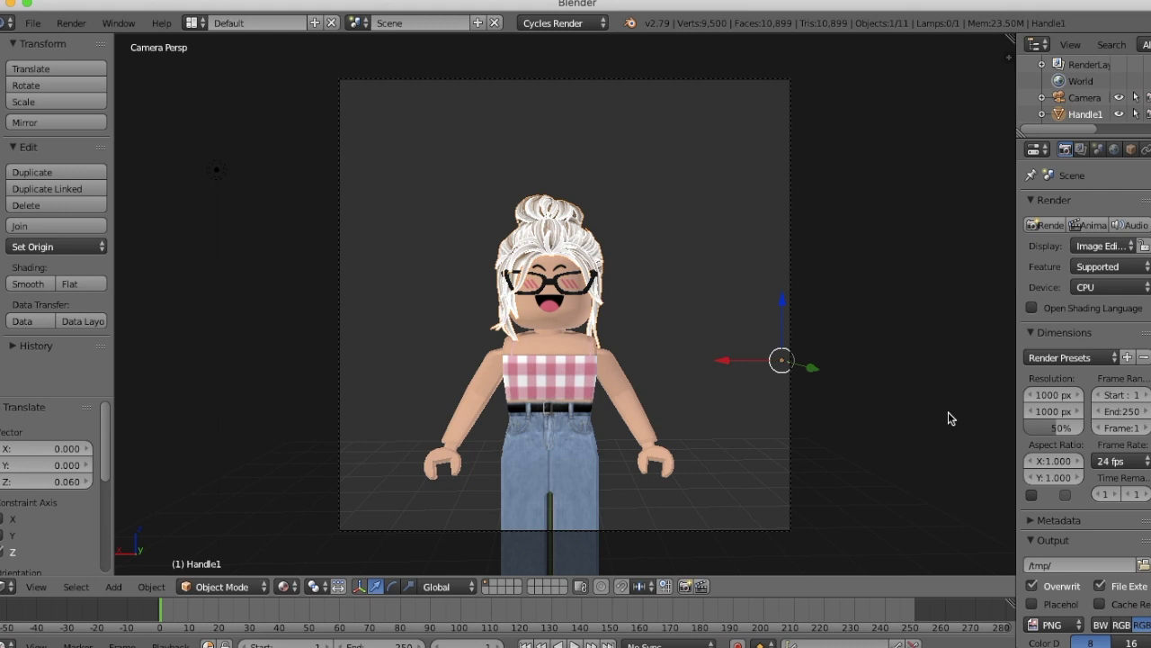
Step: Try walking the camera closer to the avatar, then cancel back to the previous framing
{"action": "key", "text": "shift+f"}
{"action": "key", "text": "w"}
{"action": "key", "text": "e"}
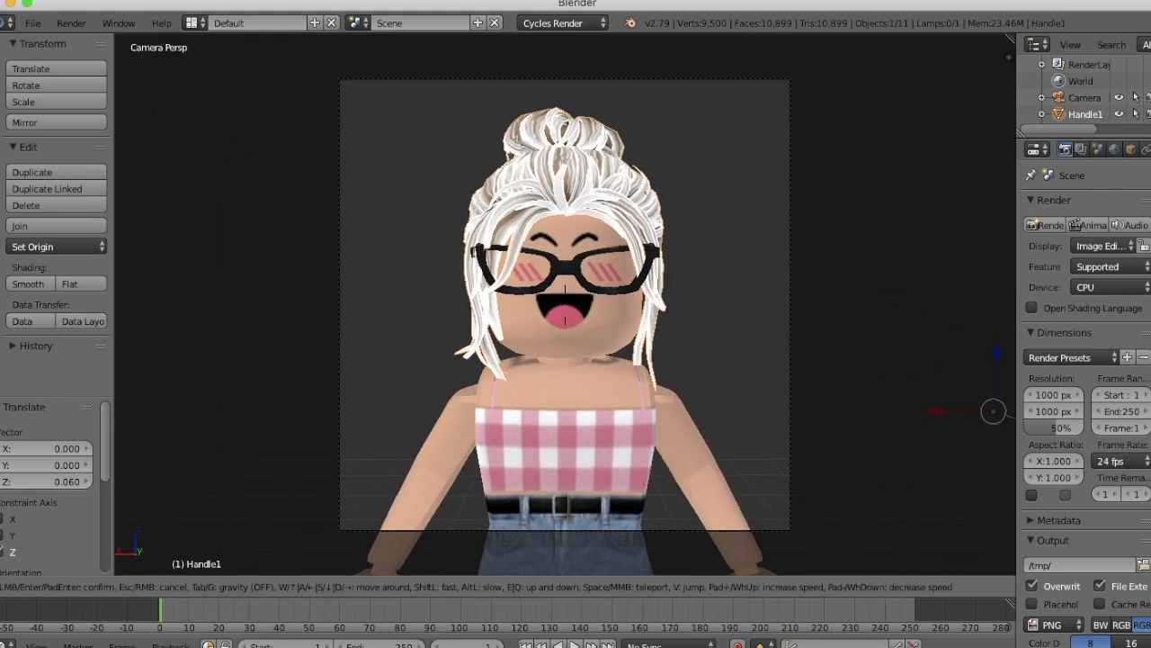
{"action": "key", "text": "Escape"}
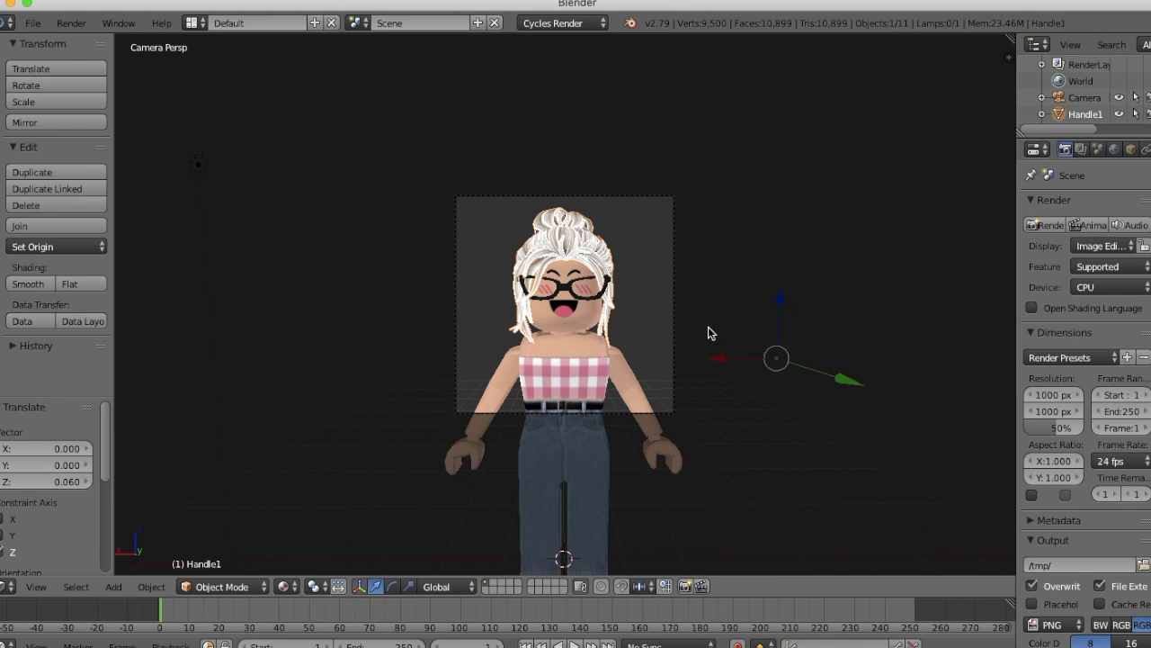
{"action": "left_click", "coordinate": [71, 23]}
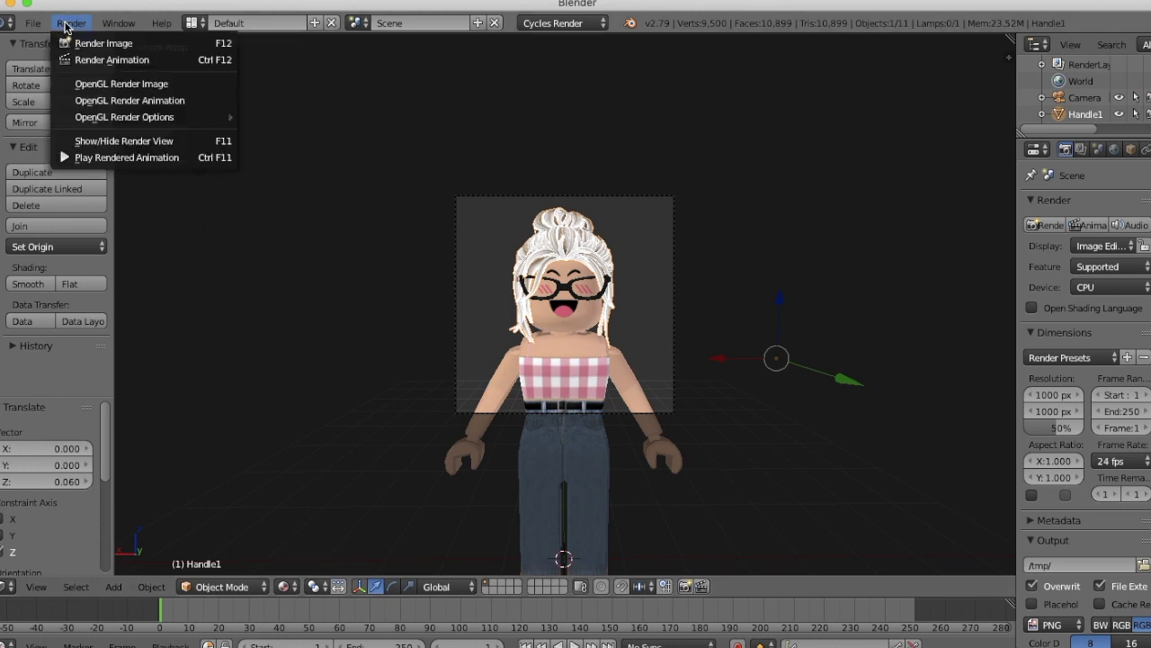
Step: Render the camera view with Cycles, then return to the 3D viewport once finished
{"action": "left_click", "coordinate": [76, 46]}
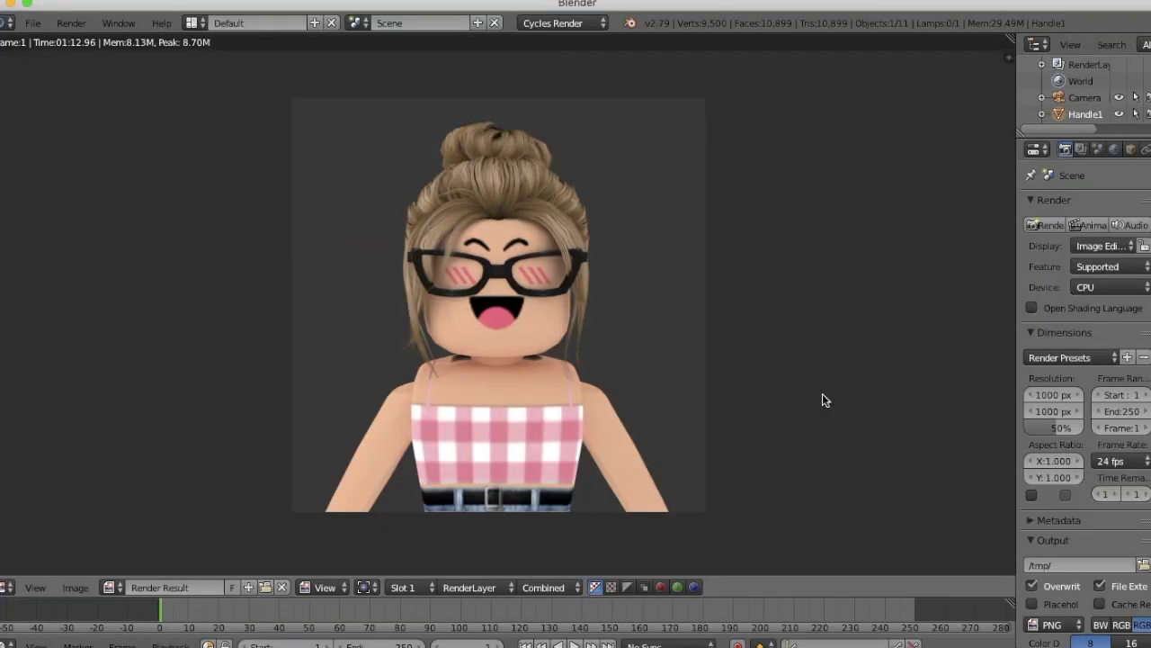
{"action": "key", "text": "Escape"}
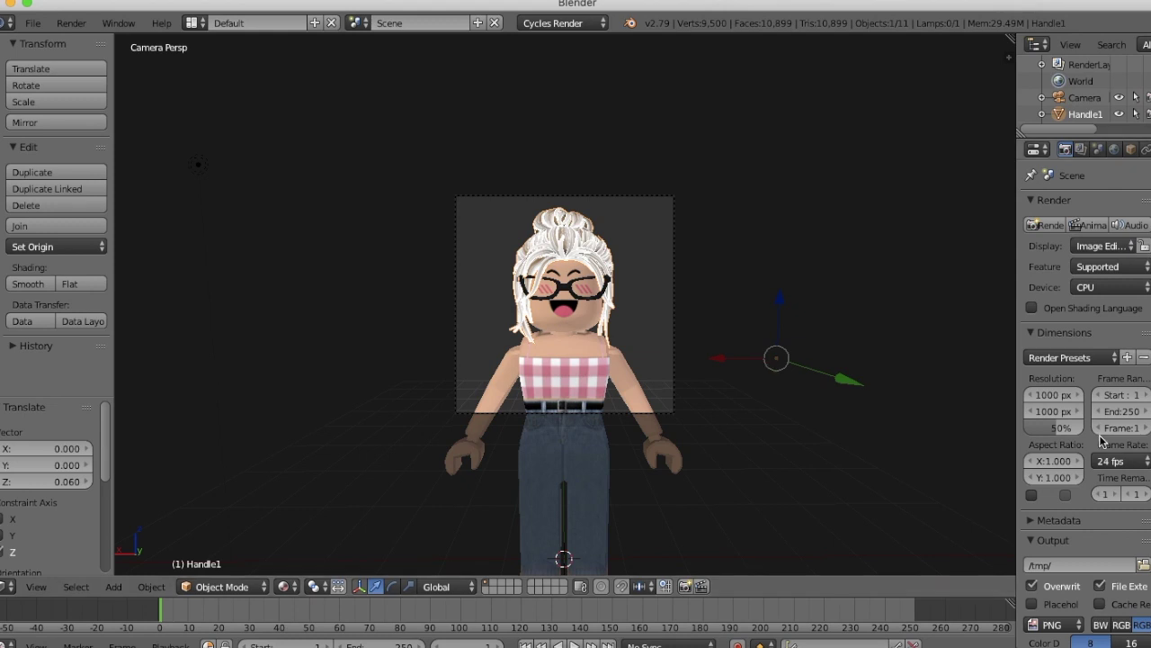
Step: Enable Transparent under Film in the Render properties
{"action": "scroll", "coordinate": [1104, 438], "scroll_direction": "down", "scroll_amount": 3}
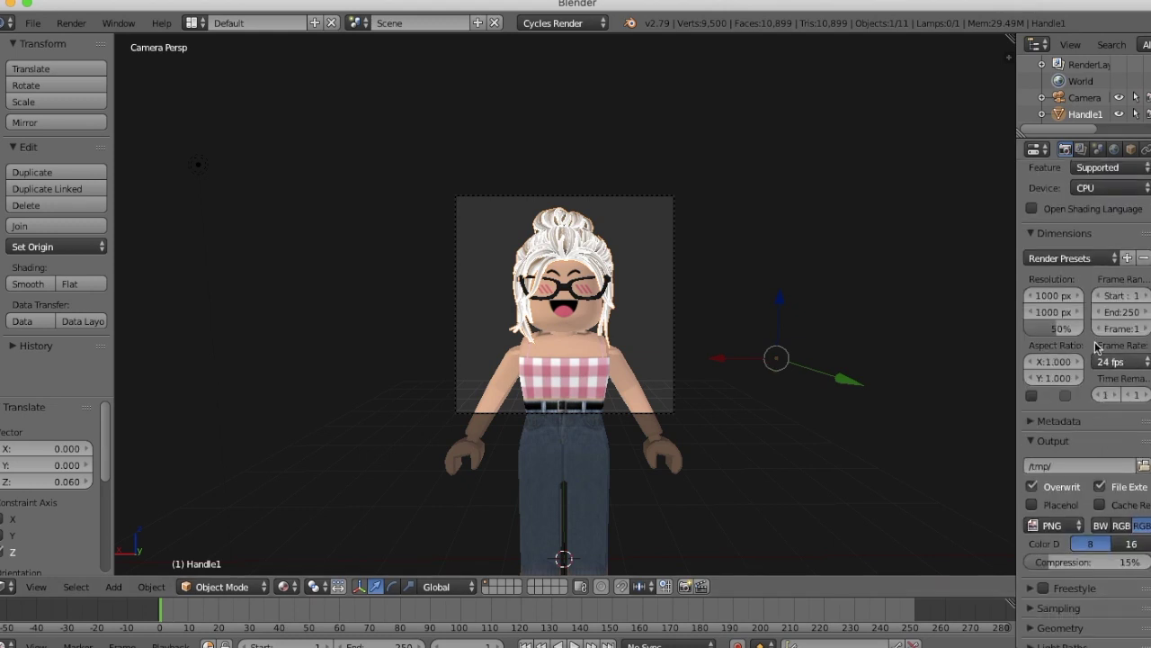
{"action": "scroll", "coordinate": [1103, 432], "scroll_direction": "up", "scroll_amount": 3}
{"action": "scroll", "coordinate": [1058, 575], "scroll_direction": "down", "scroll_amount": 7}
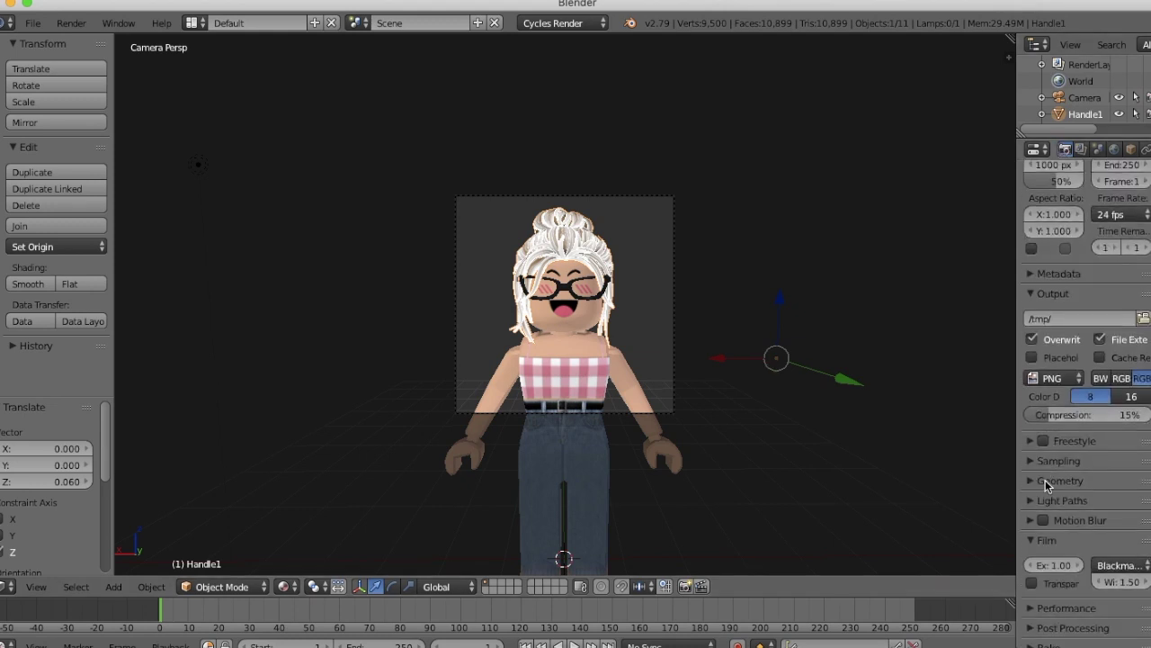
{"action": "left_click", "coordinate": [1032, 587]}
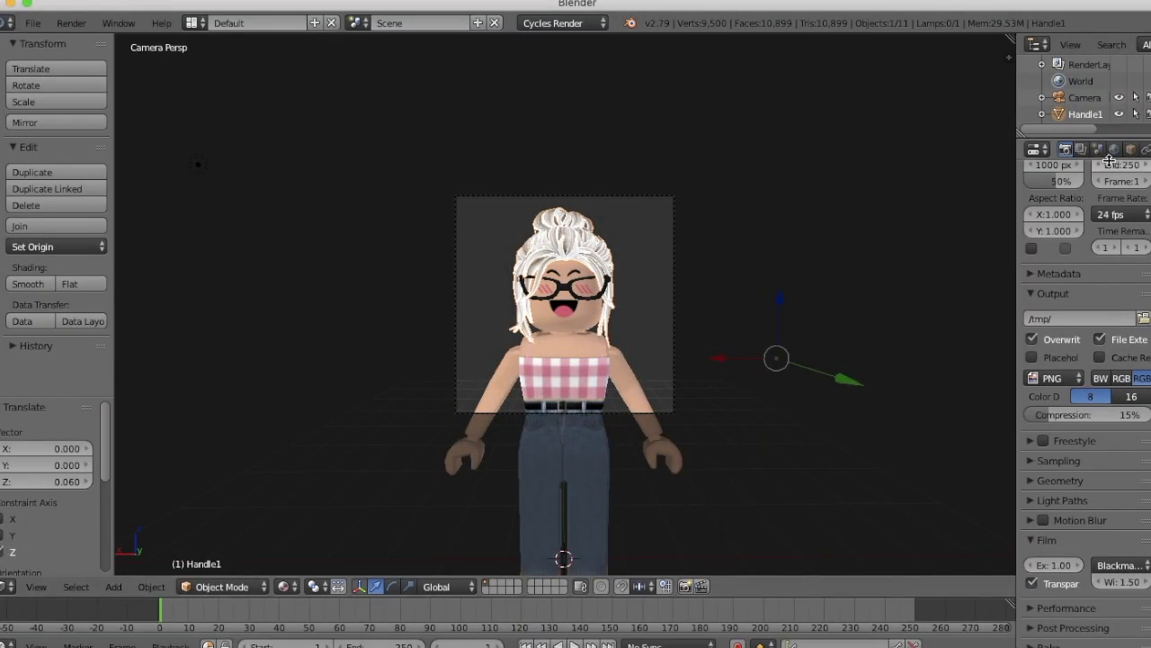
Step: Set the World colour by sampling the jeans, then shift its hue to RGB 0.102, 0.087, 0.040
{"action": "left_click", "coordinate": [1113, 150]}
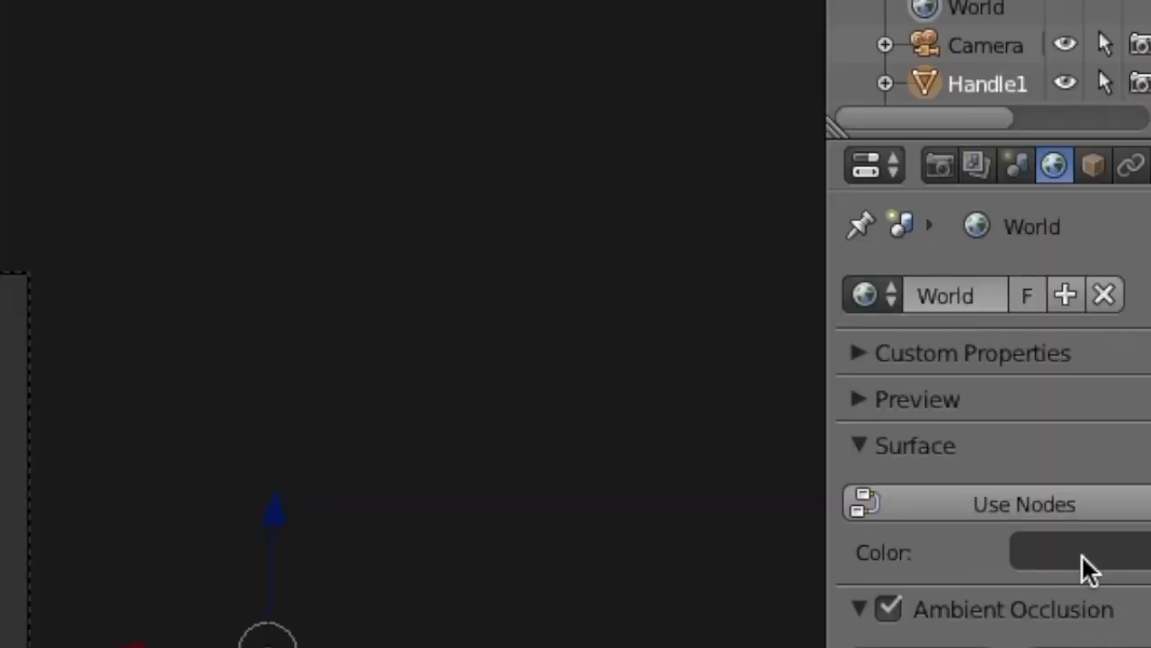
{"action": "left_click", "coordinate": [1081, 553]}
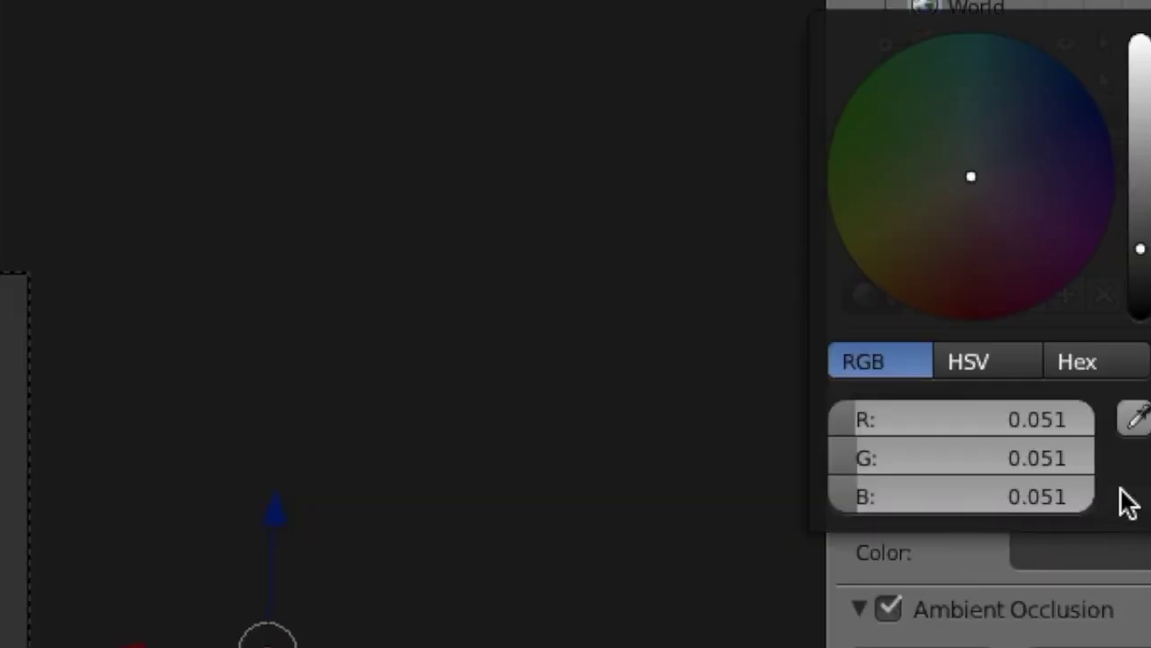
{"action": "left_click", "coordinate": [1136, 420]}
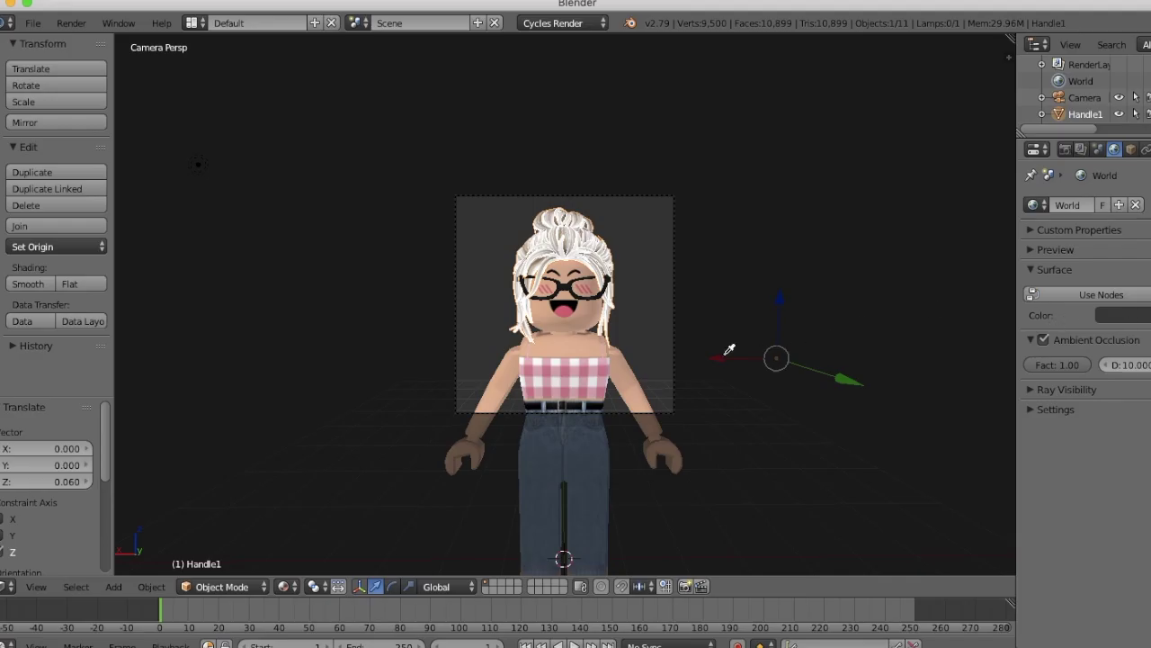
{"action": "left_click", "coordinate": [600, 447]}
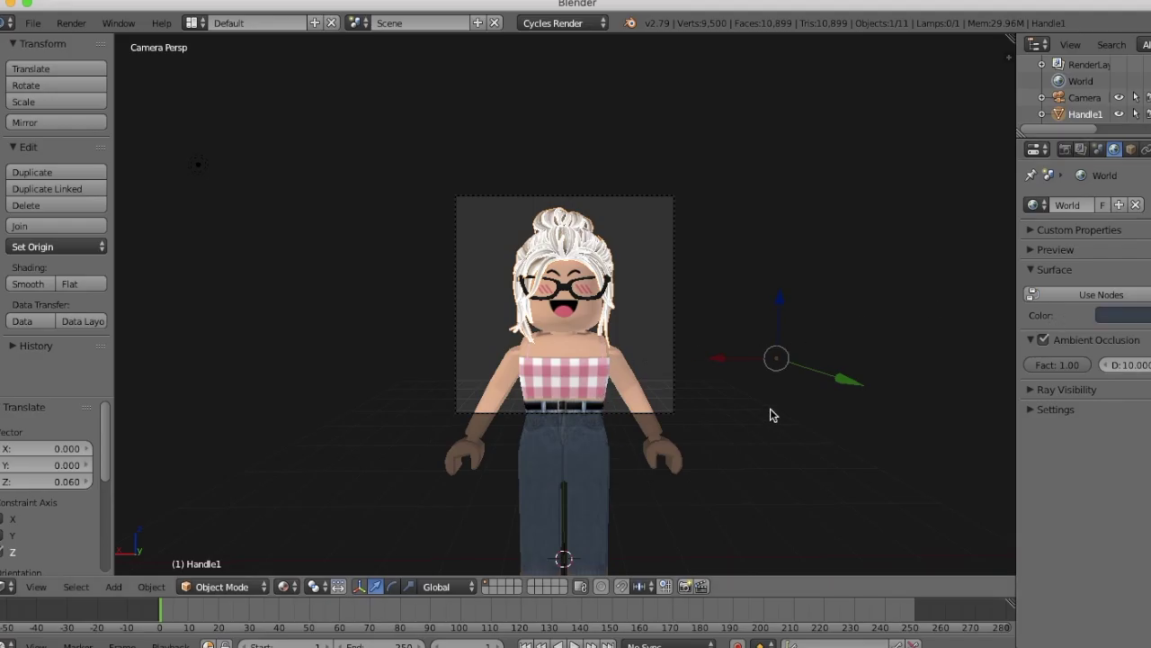
{"action": "left_click", "coordinate": [1135, 314]}
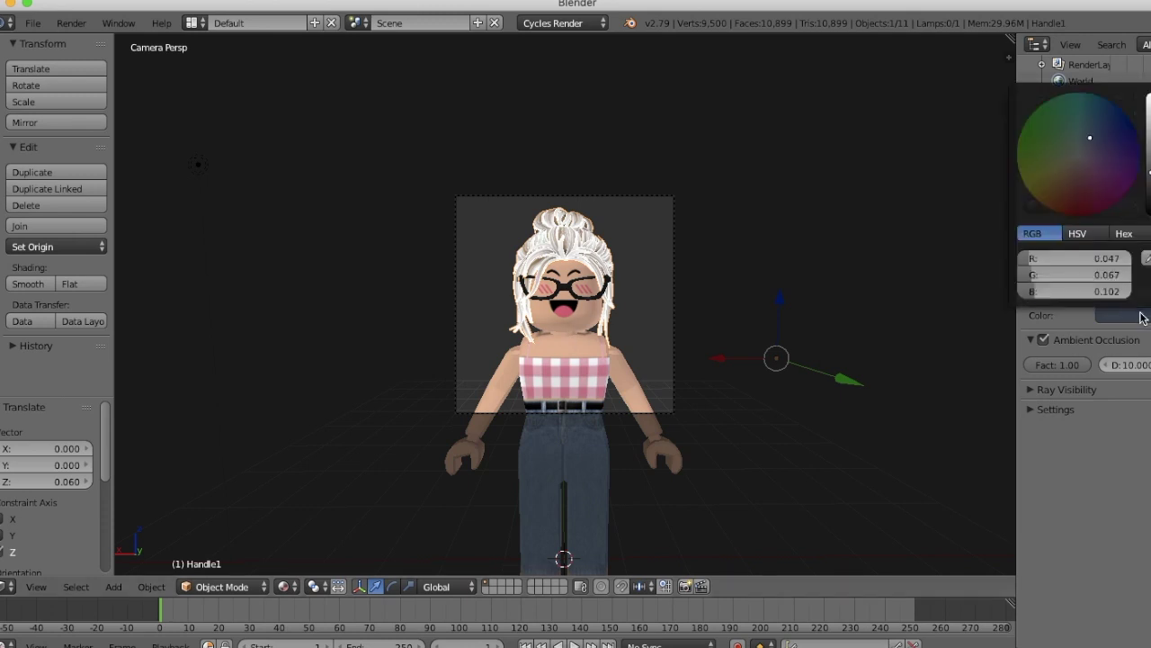
{"action": "mouse_move", "coordinate": [1093, 127]}
{"action": "left_mouse_down"}
{"action": "mouse_move", "coordinate": [1047, 142]}
{"action": "mouse_move", "coordinate": [1041, 167]}
{"action": "left_mouse_up"}
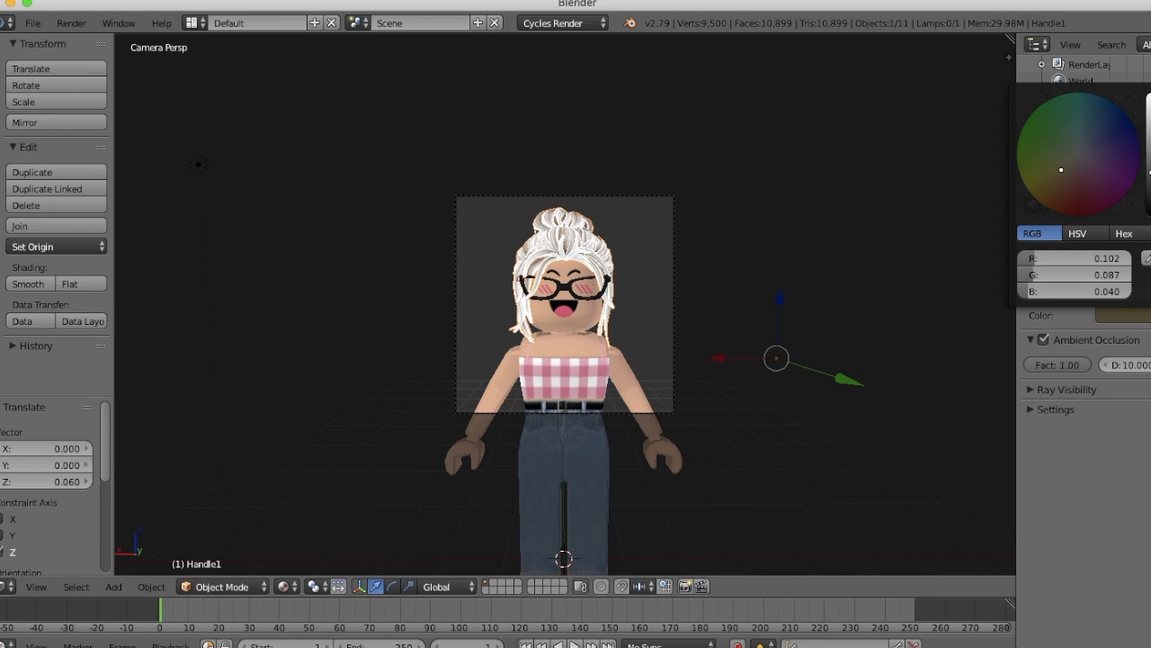